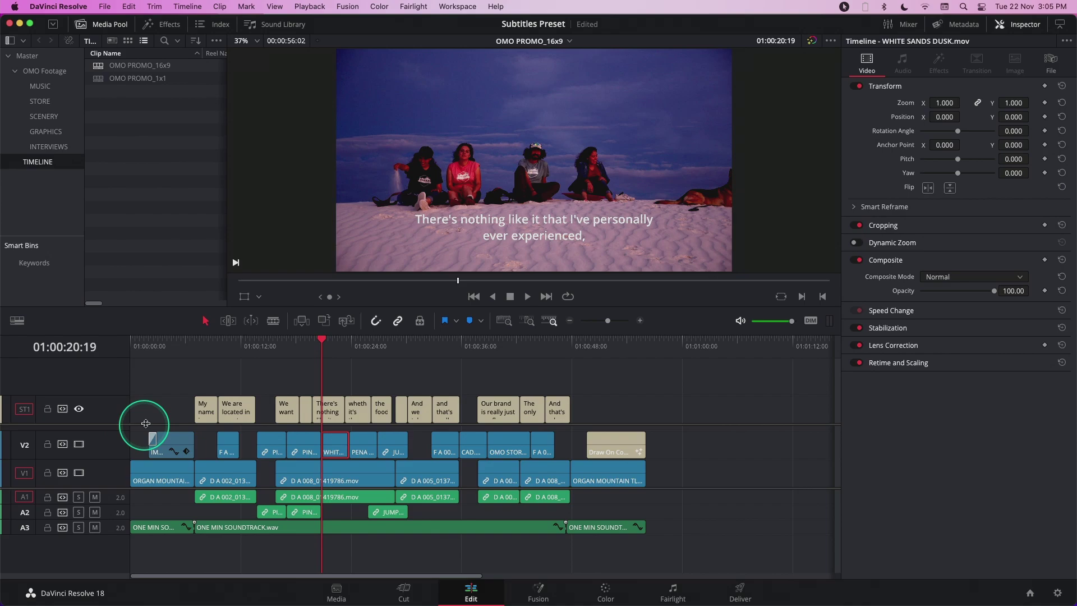
Step: Style the whole subtitle track as Arial Regular at size 49 and lower its Y position to 115
left_click(101, 408)
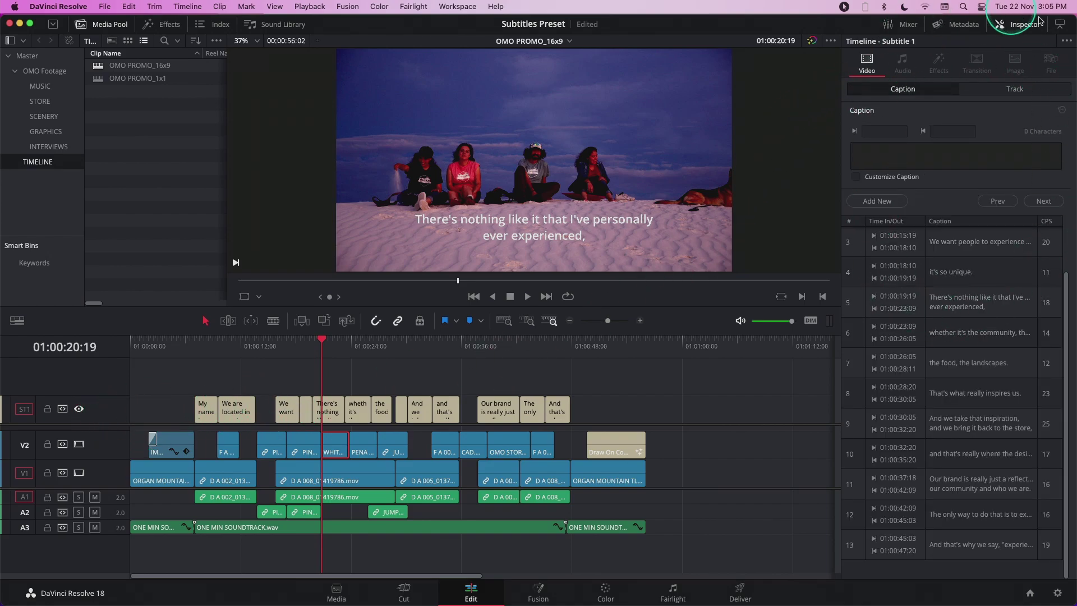
left_click(1017, 90)
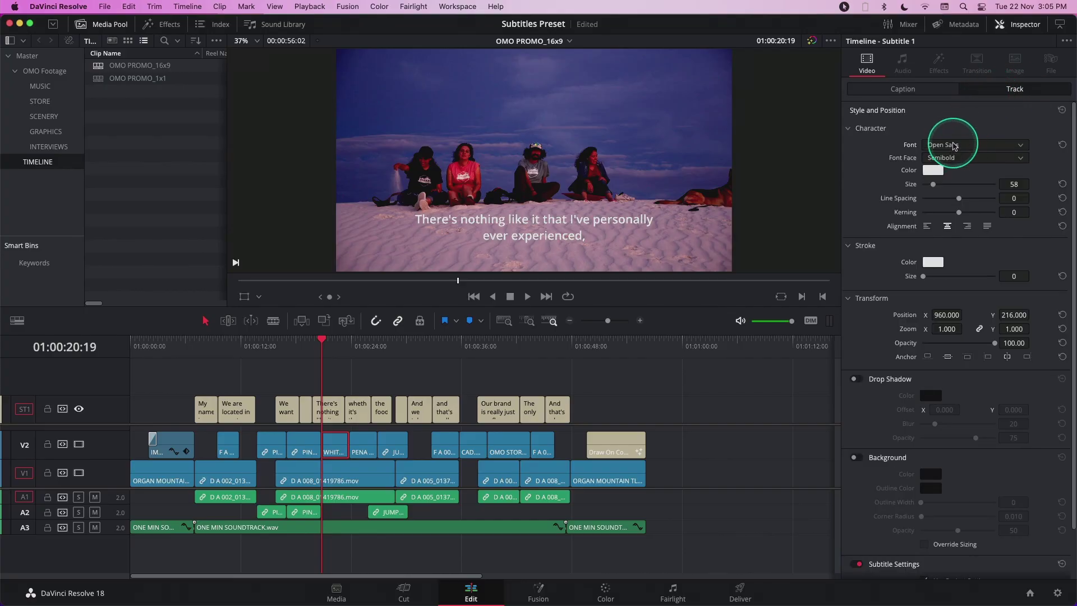
left_click(954, 145)
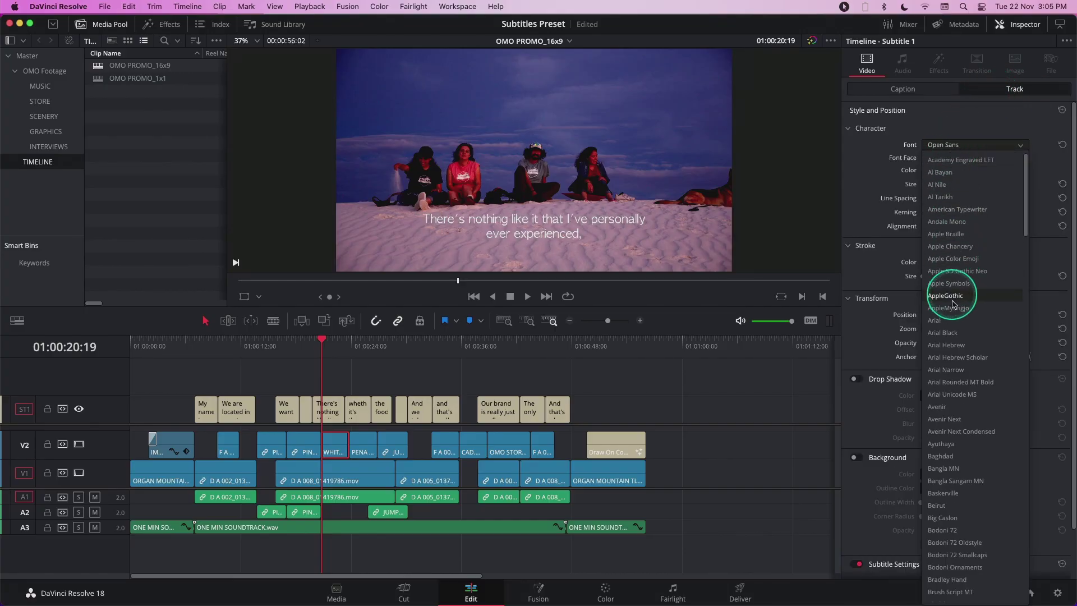
left_click(952, 320)
left_click(955, 159)
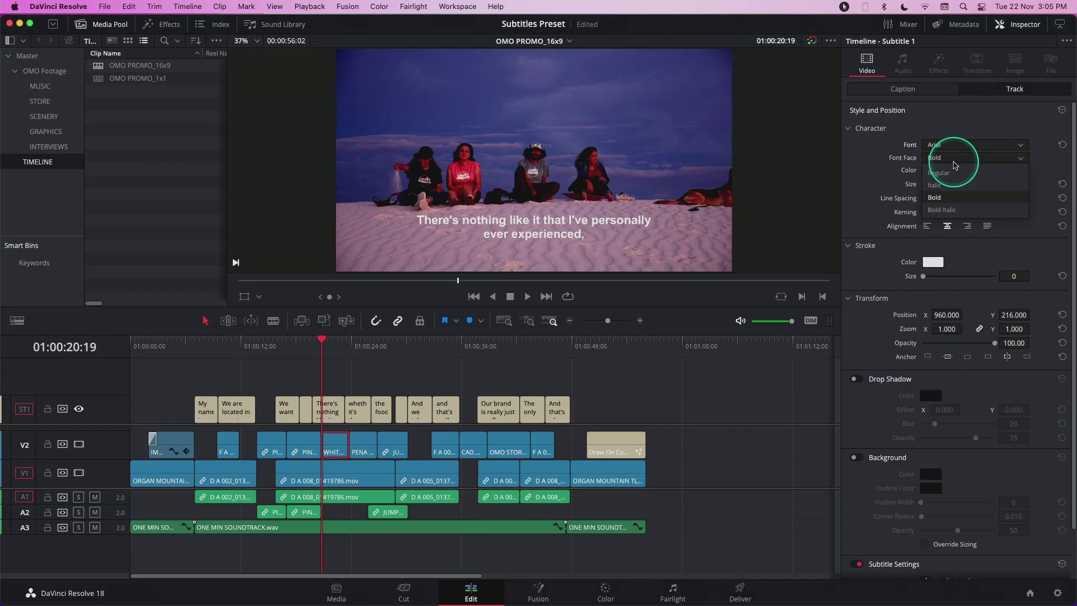
left_click(950, 173)
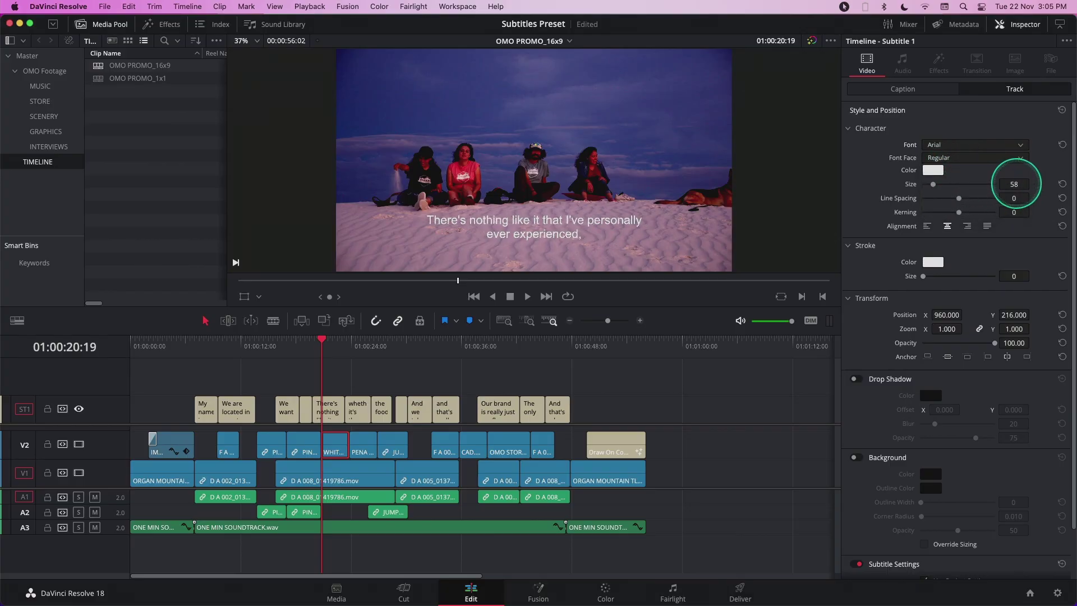
left_click_drag(1014, 184, 1015, 183)
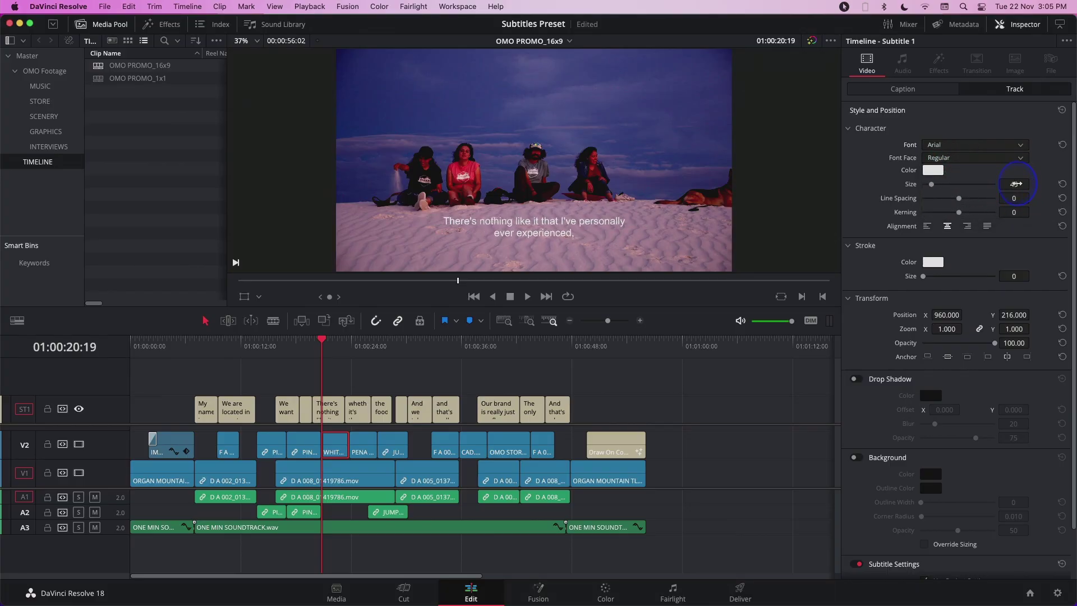
left_click_drag(1012, 315, 964, 326)
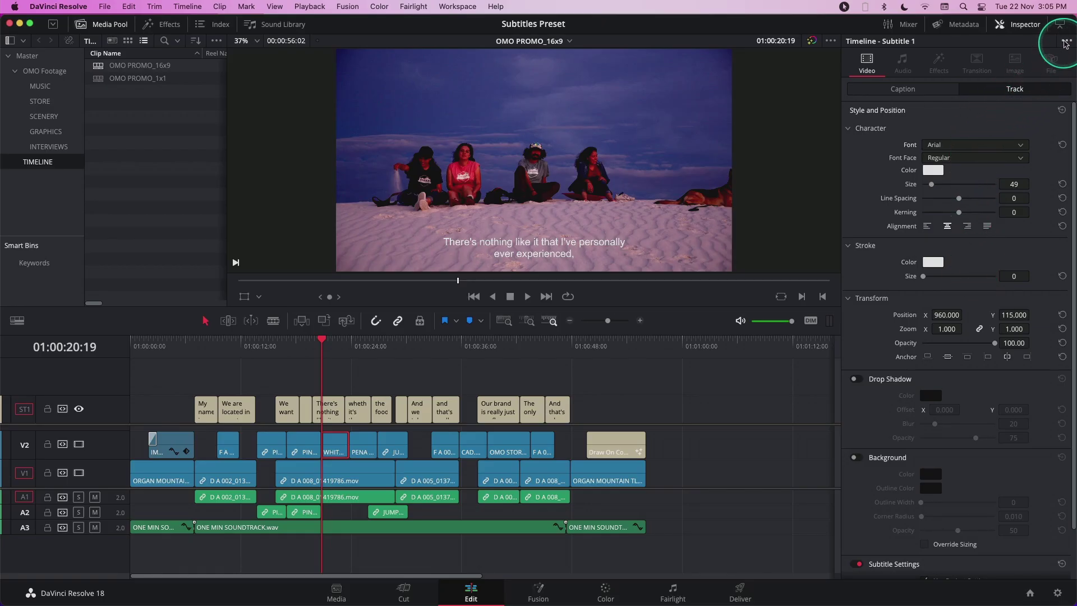
Step: Save the current subtitle track style as the preset 'Subtitle 1_Arial_49'
left_click(1066, 41)
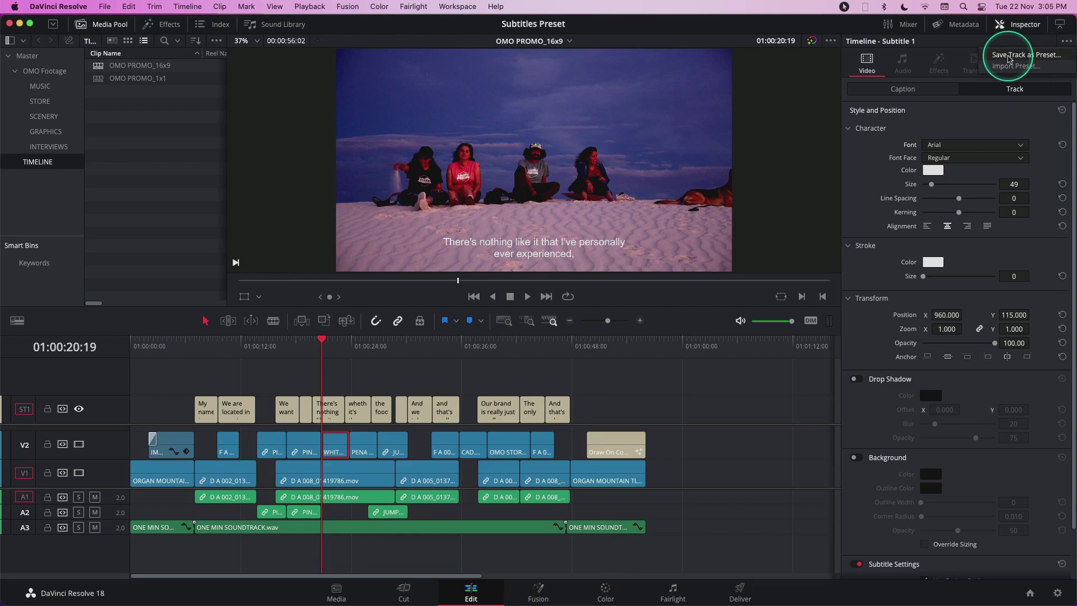
left_click(1011, 55)
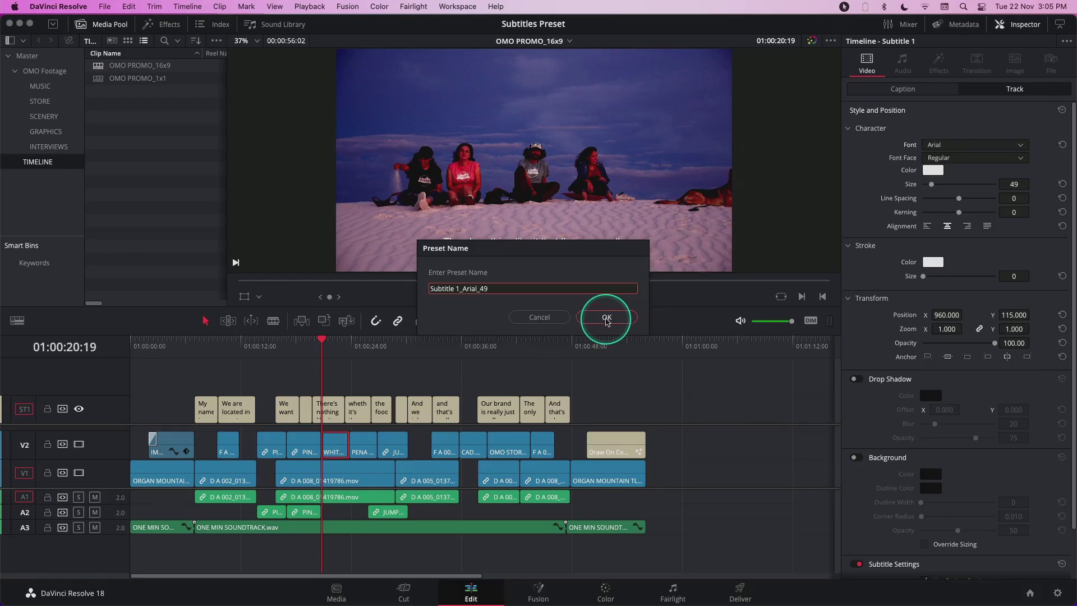
left_click(606, 318)
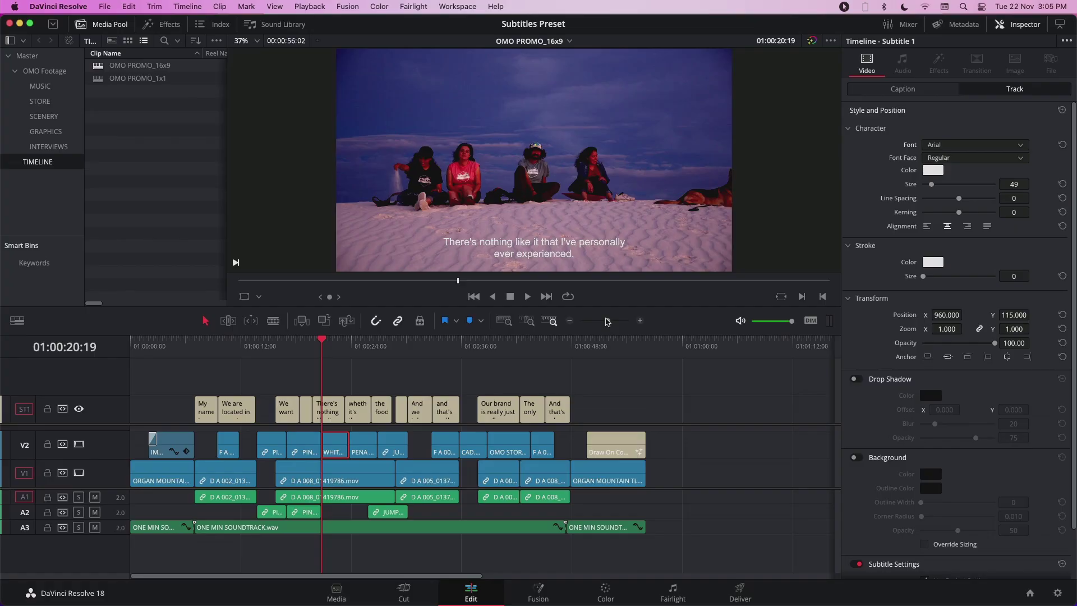
Step: Export the 'Subtitle 1_Arial_49' track preset as a file on the Desktop
left_click(1066, 41)
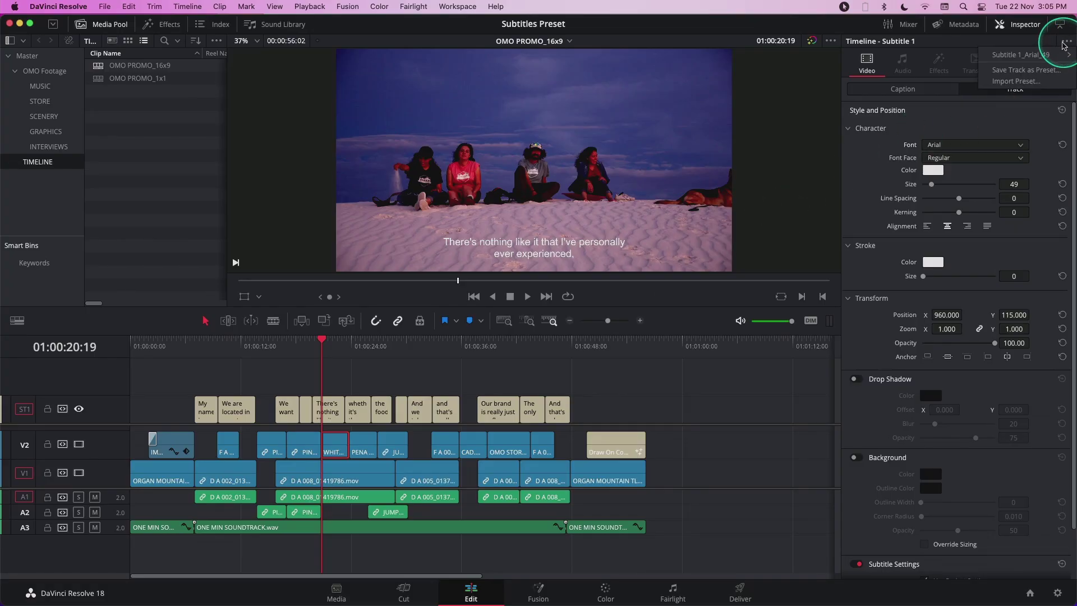
mouse_move(1004, 58)
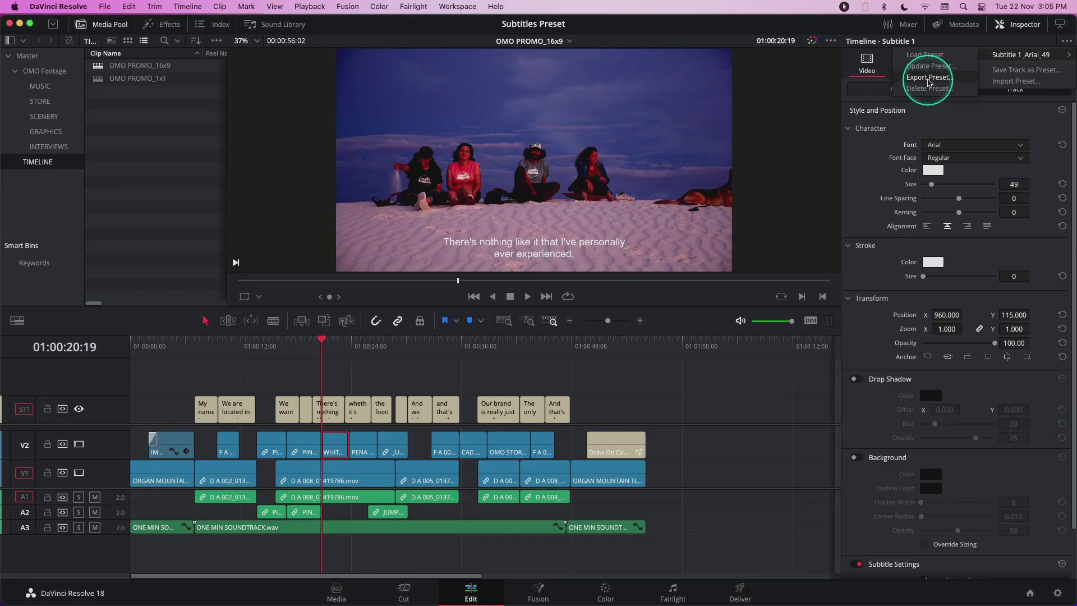
left_click(928, 79)
left_click(450, 191)
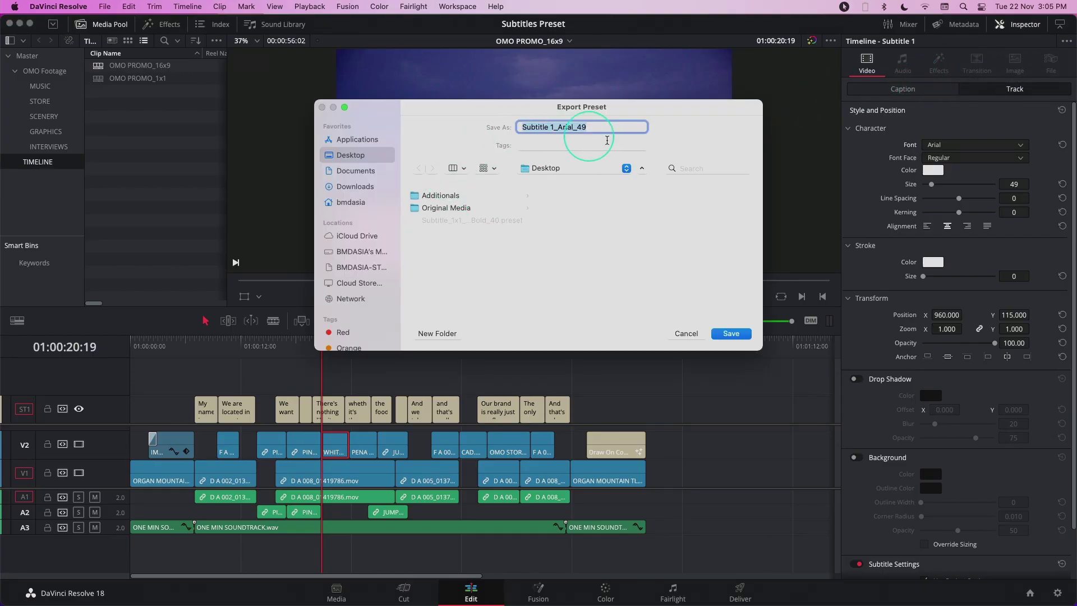
left_click(482, 255)
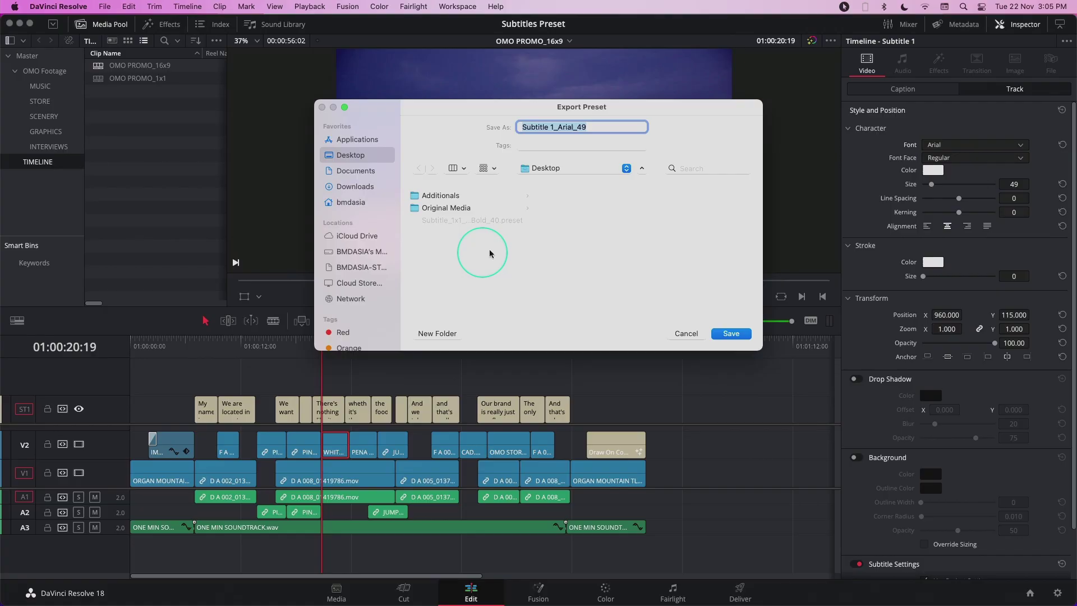
left_click(730, 335)
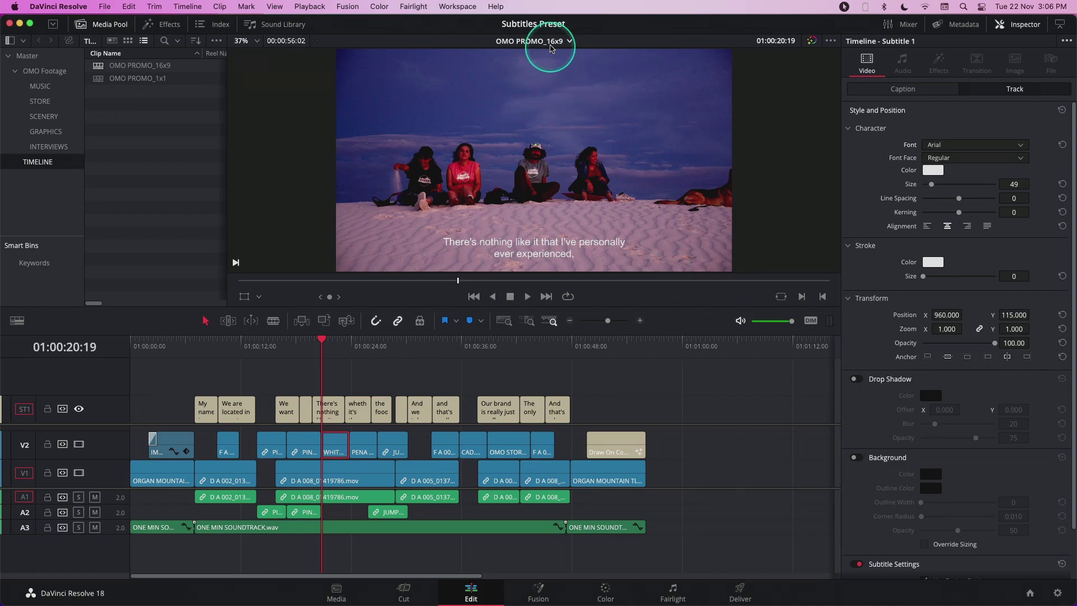
Step: Switch to the OMO PROMO_1x1 timeline and select its subtitle track
left_click(550, 48)
left_click(558, 67)
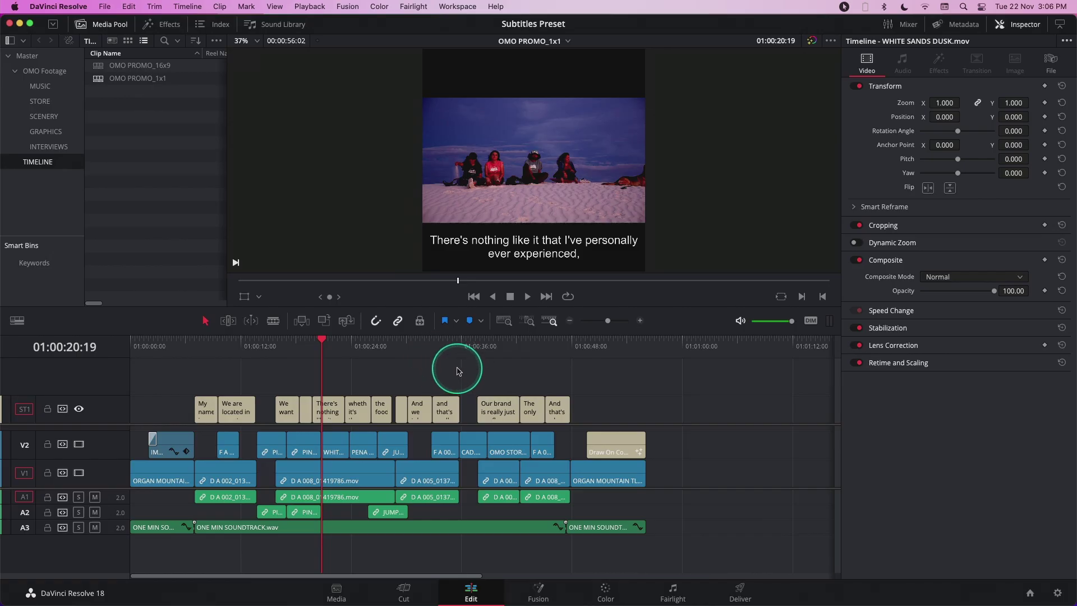
left_click(108, 414)
Step: Import 'Subtitle_1x1_VerdanaBold_40.preset' from the Desktop, trimming the suffix from its preset name
left_click(1065, 40)
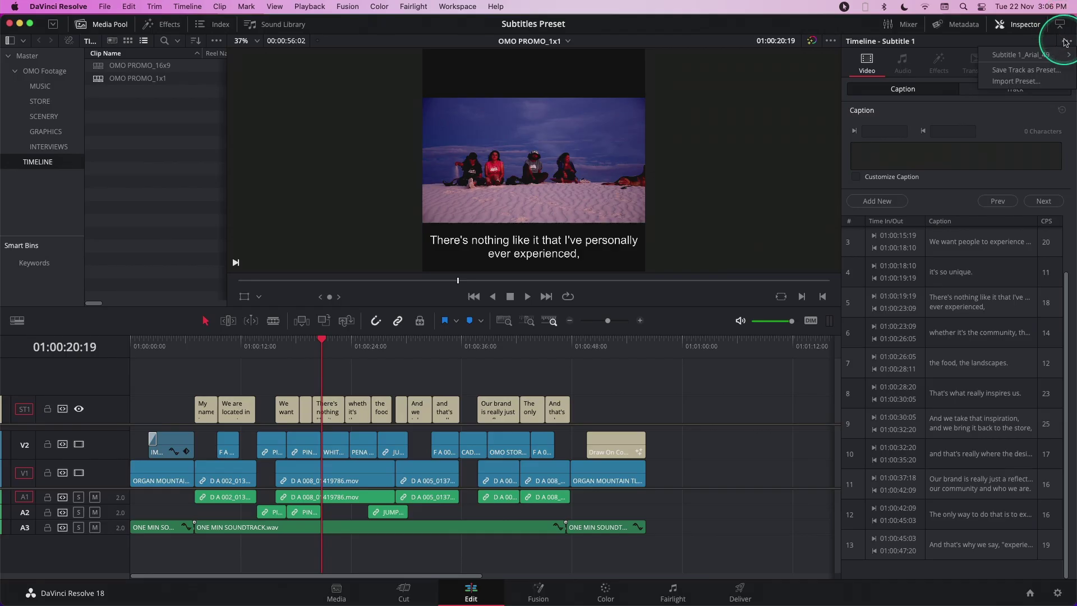
left_click(1008, 82)
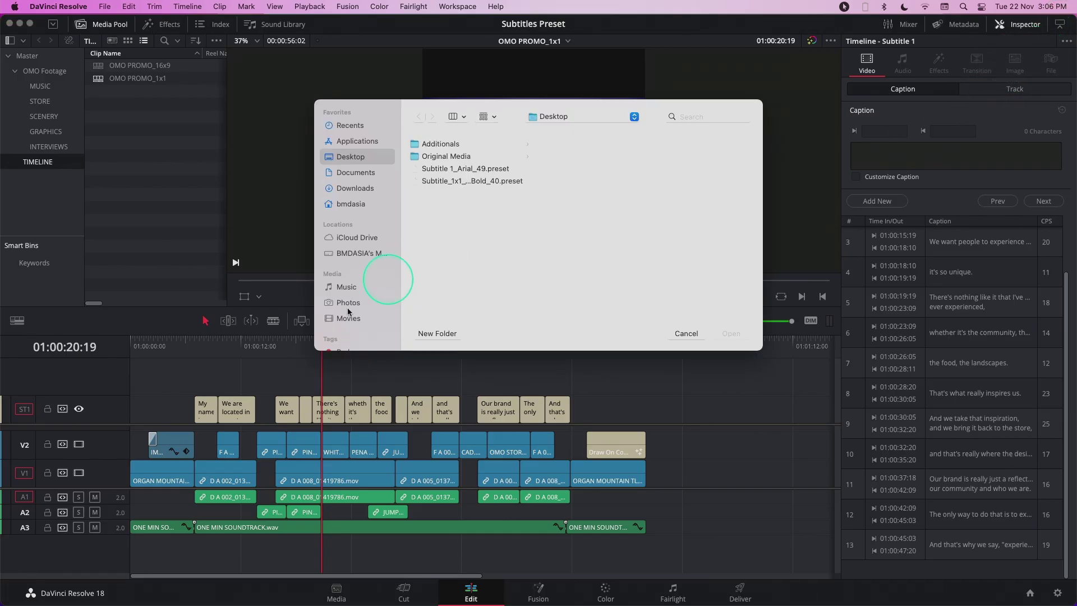
left_click(477, 185)
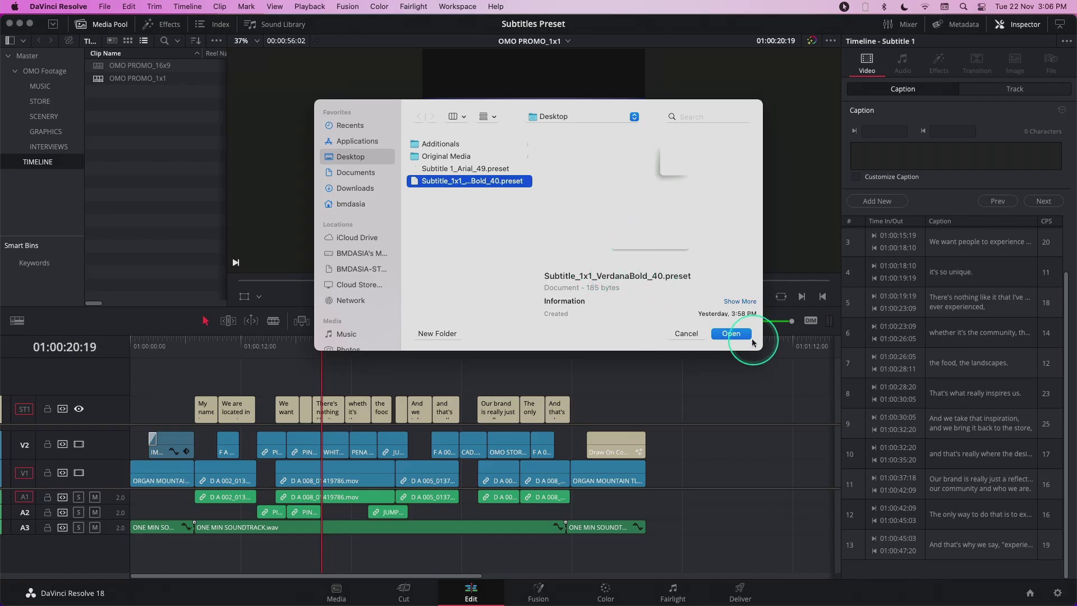
left_click(730, 334)
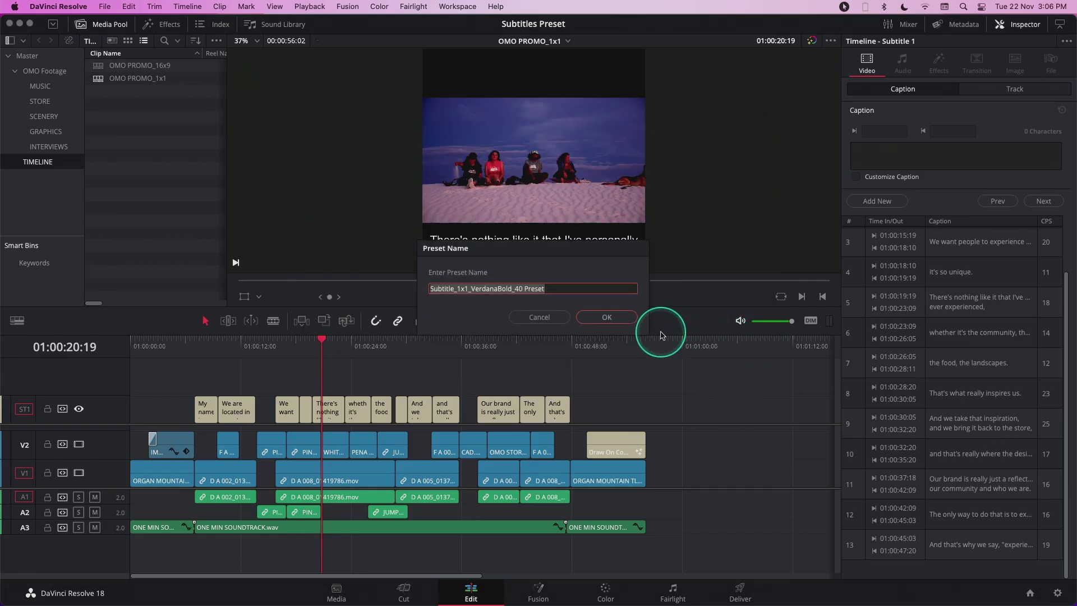
key("Right")
key("BackSpace")
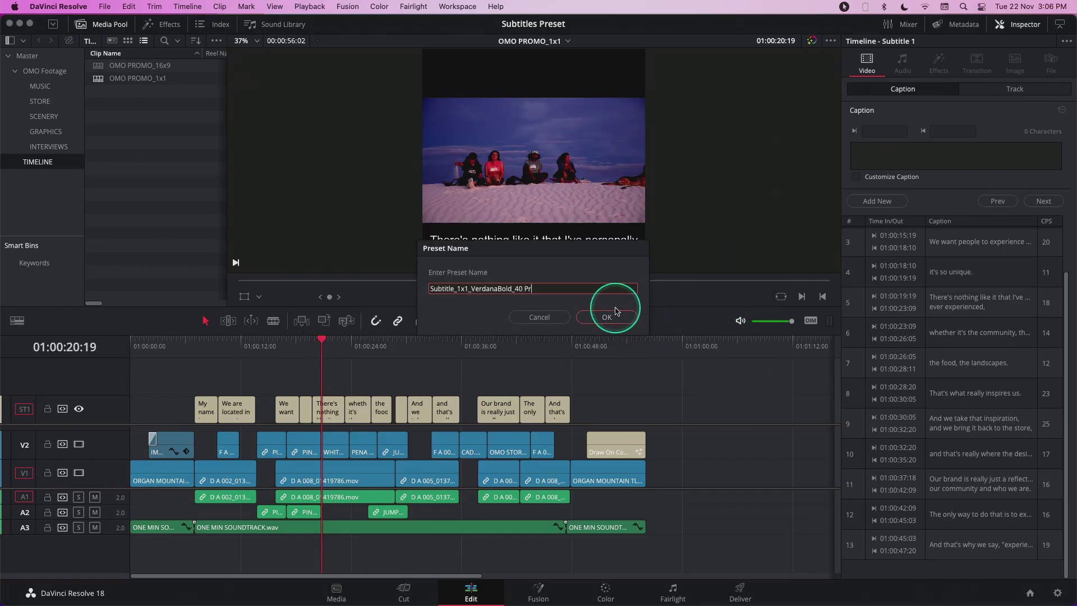
left_click(609, 317)
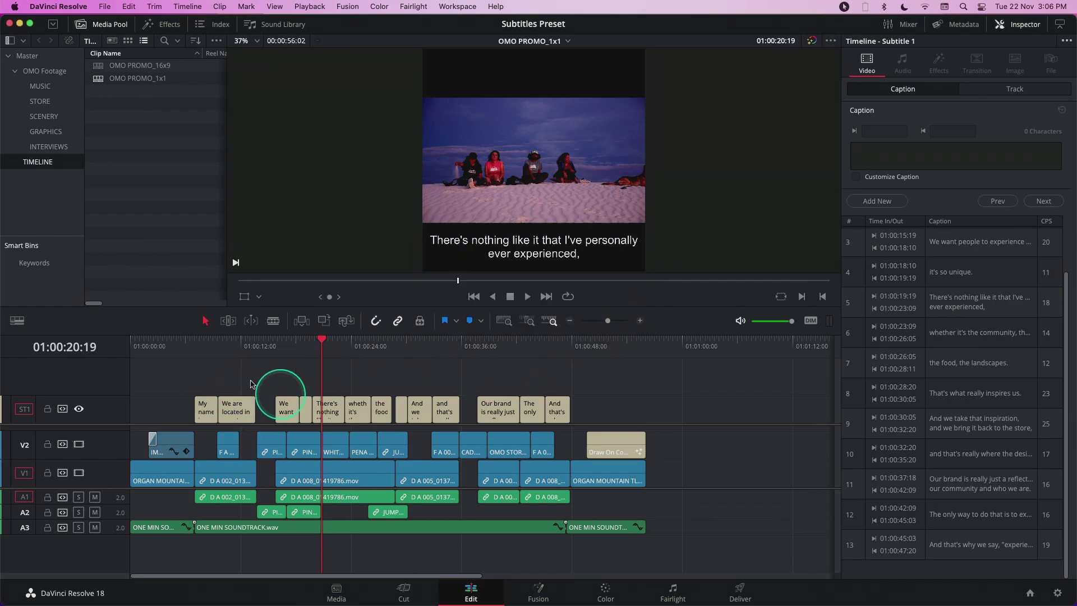
Step: Load the Subtitle_1x1_VerdanaBold_40 preset and confirm Verdana Bold size 40 in the Track settings
left_click(1066, 42)
mouse_move(1002, 68)
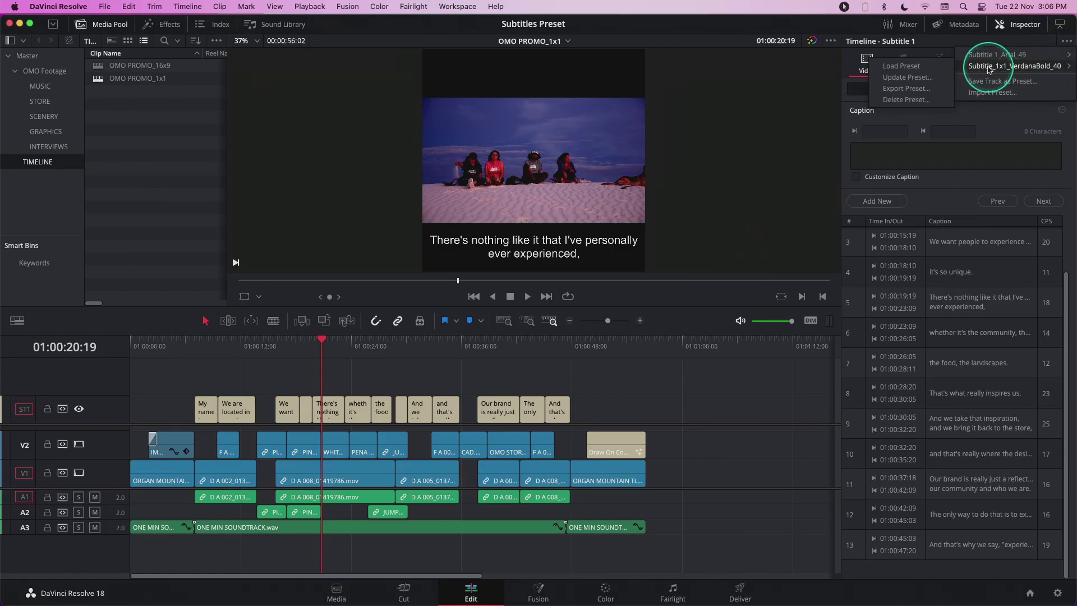
left_click(909, 67)
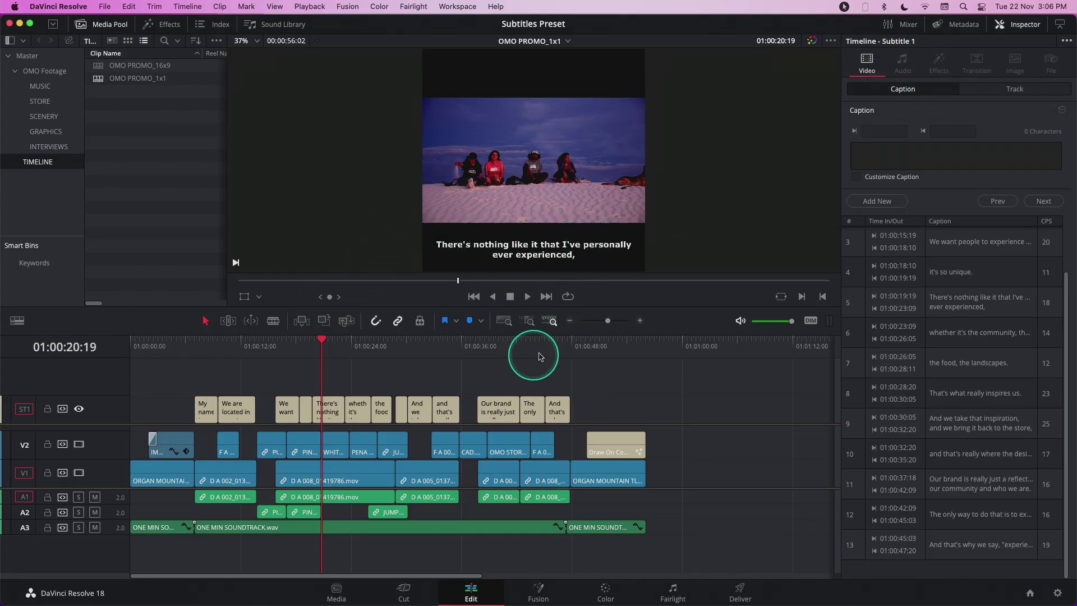
left_click(1015, 90)
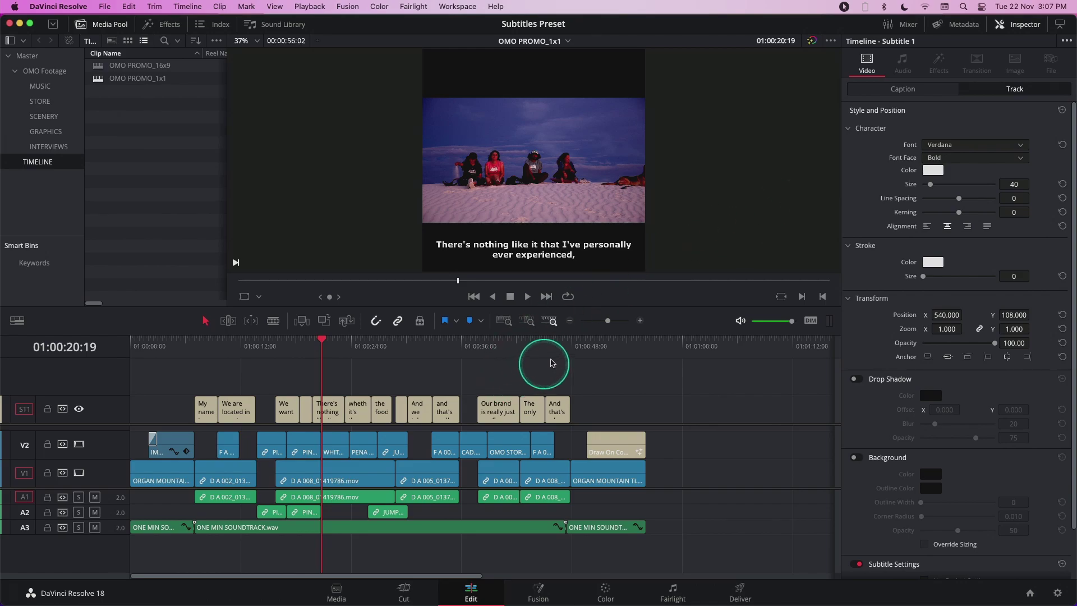
Step: Select the final caption and enable Customize Caption for it
left_click(554, 342)
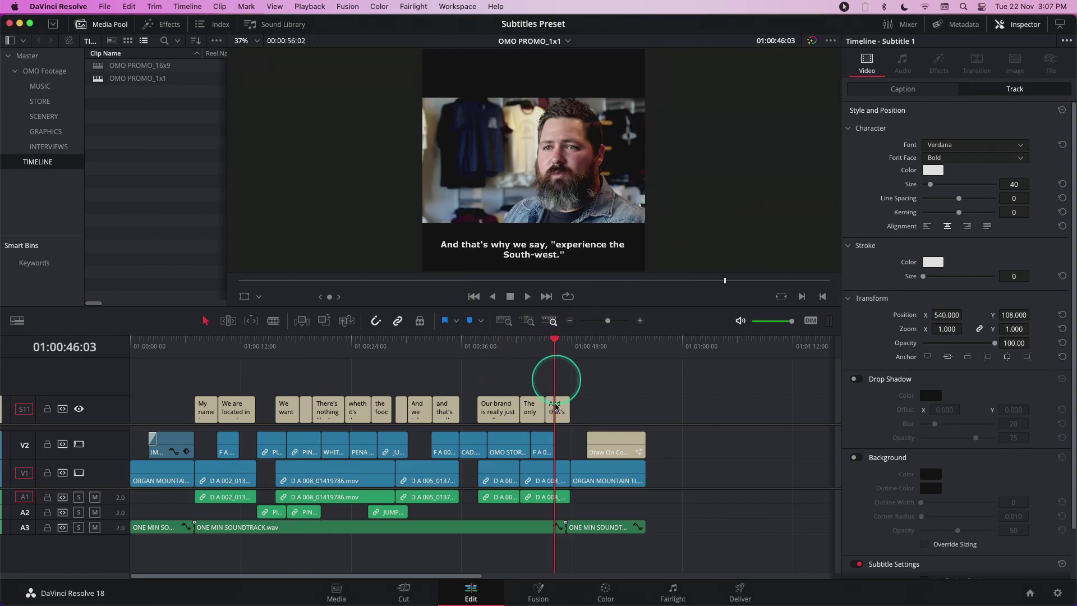
left_click(557, 414)
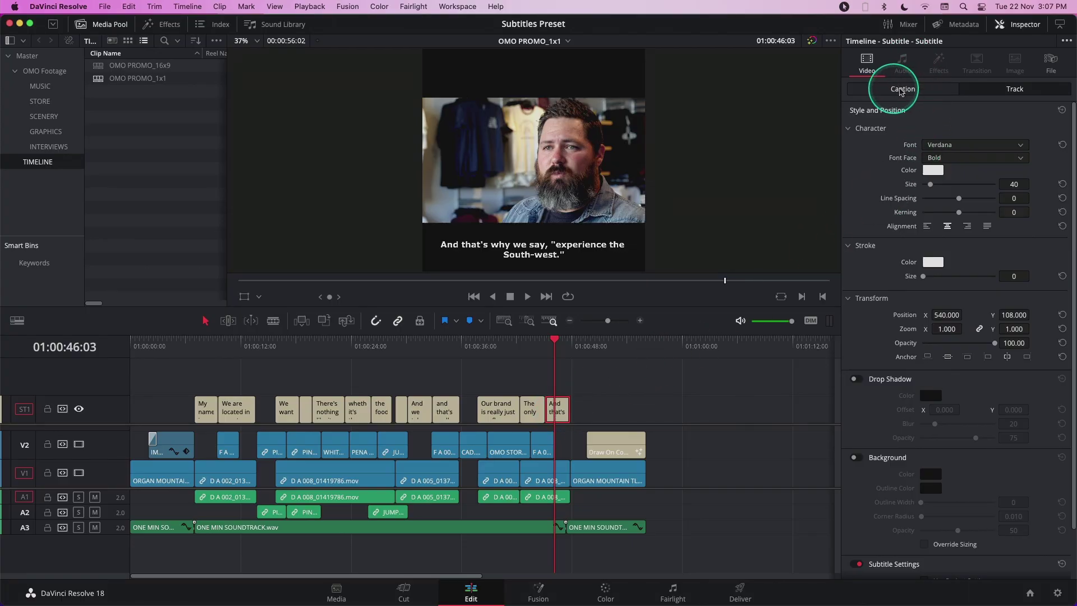
left_click(901, 91)
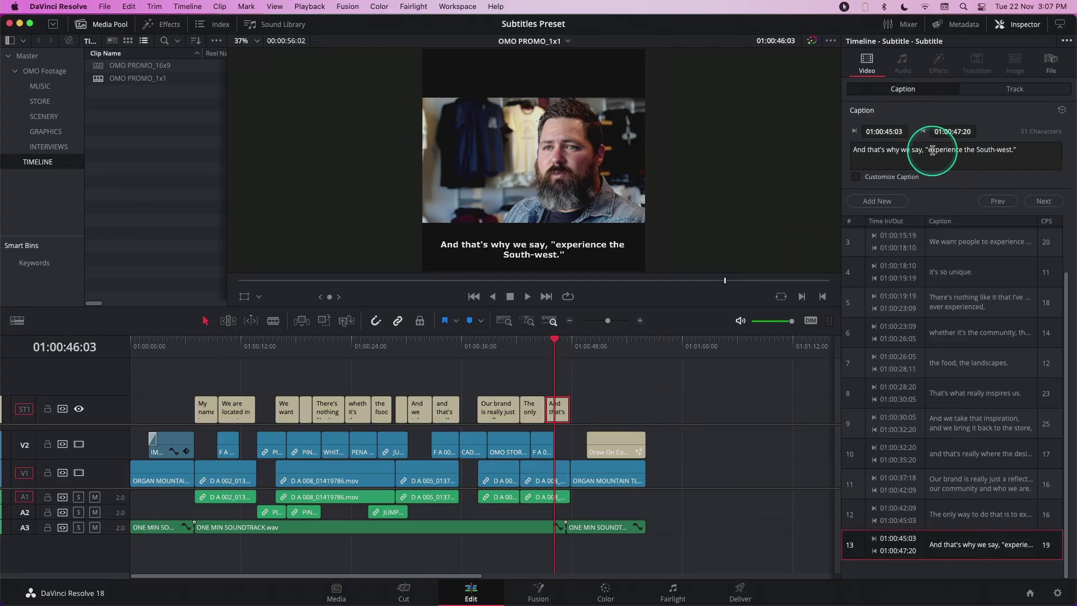
left_click(856, 177)
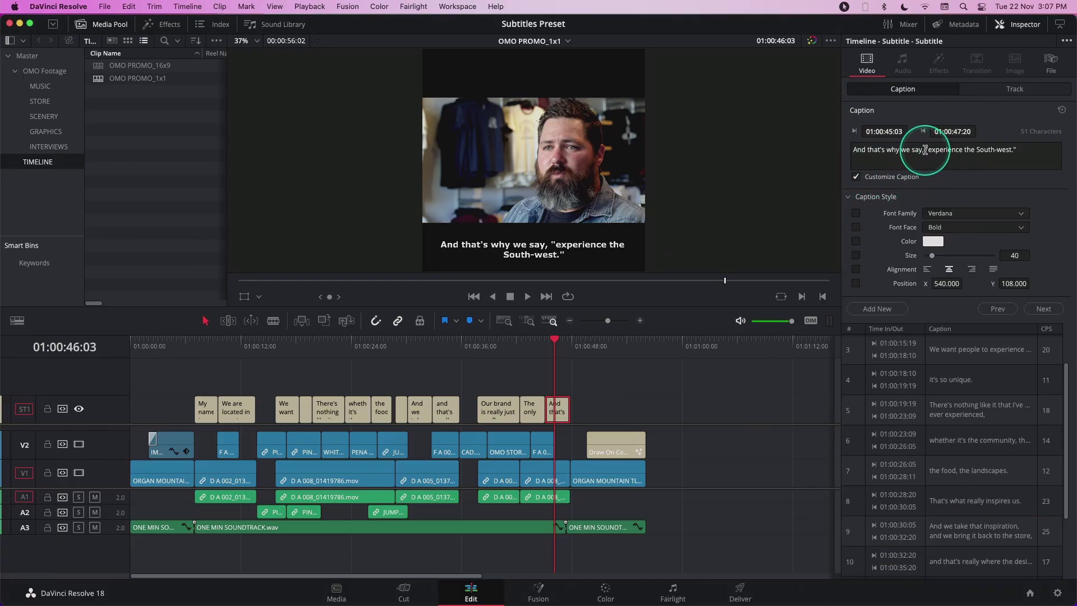
Step: Color the words "experience the South-west." magenta in that caption
left_click_drag(925, 150, 962, 149)
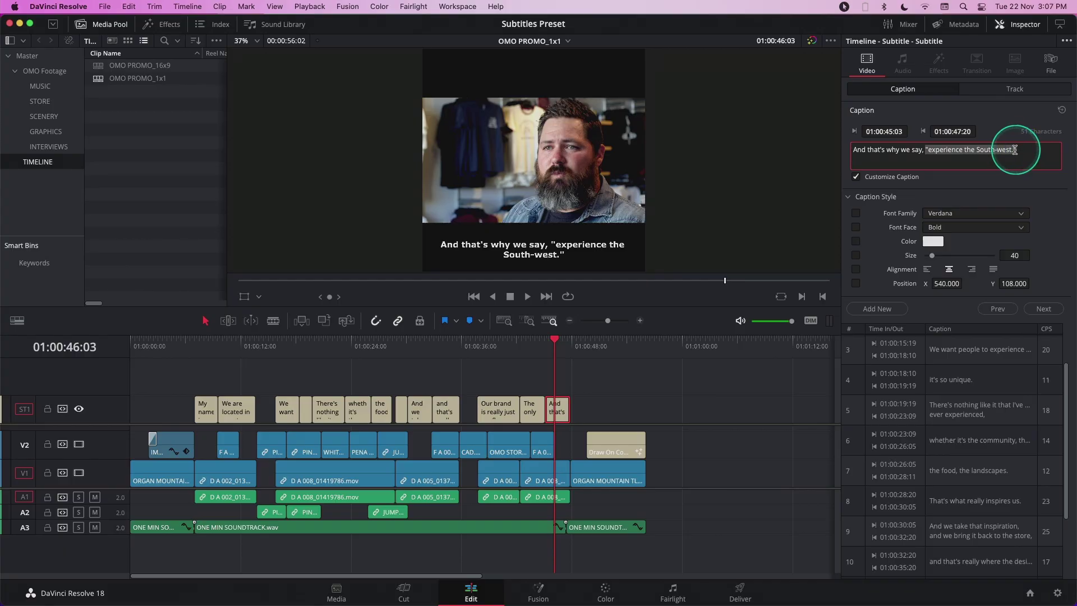
left_click(922, 241)
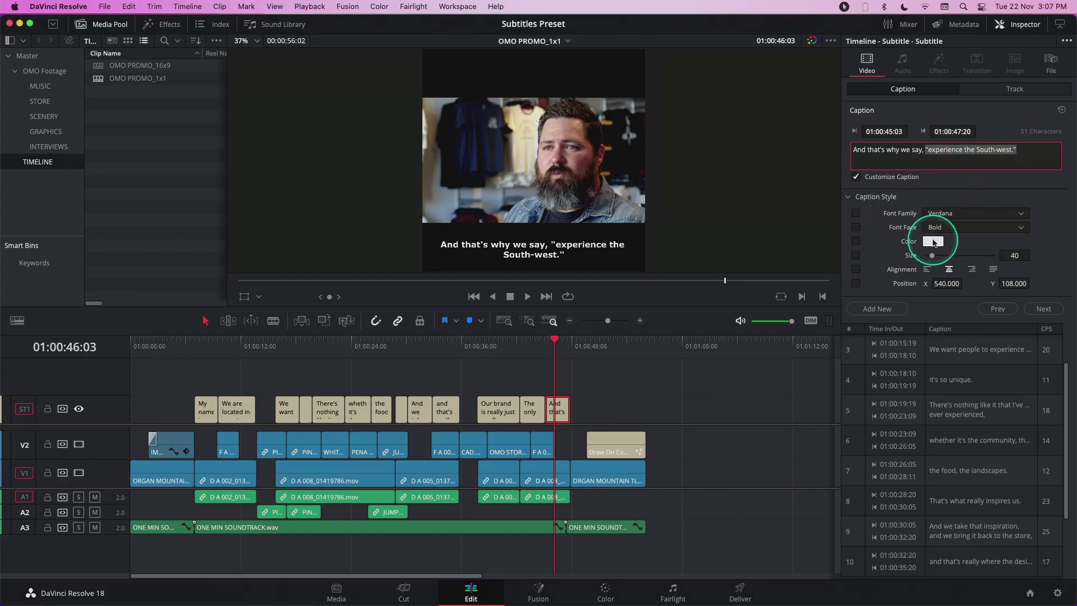
left_click_drag(626, 325, 638, 356)
left_click(650, 432)
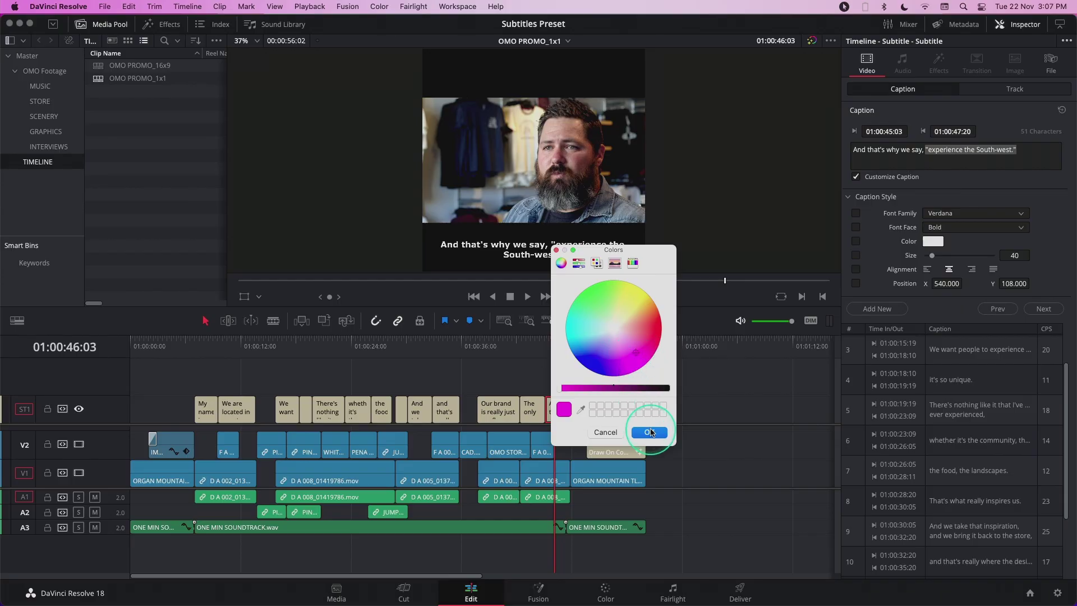